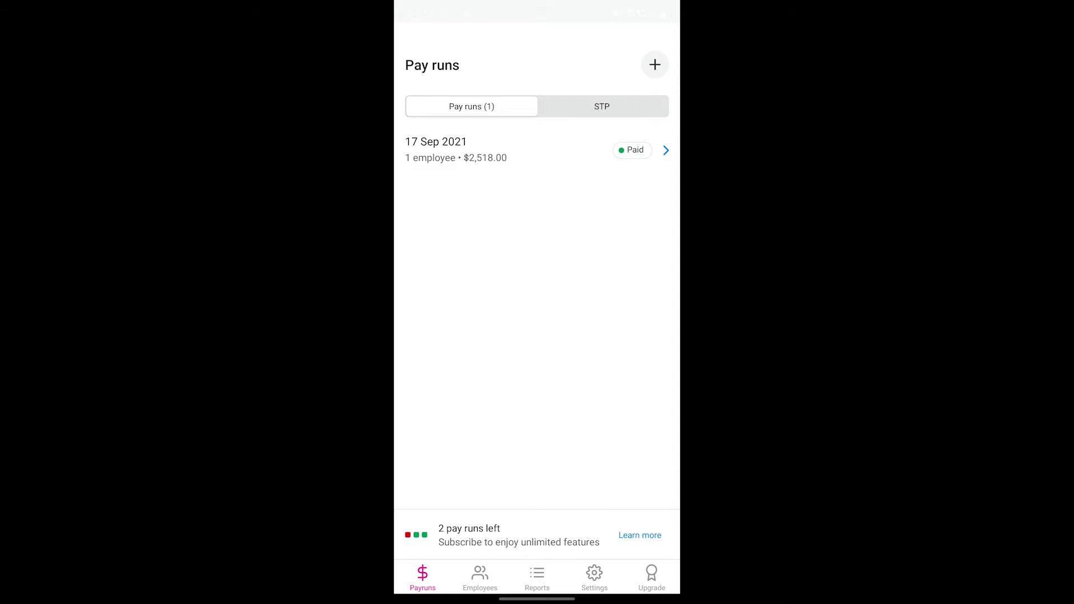
Go to the Upgrade page and start subscribing to the $9.99/month premium plan
left_click(651, 577)
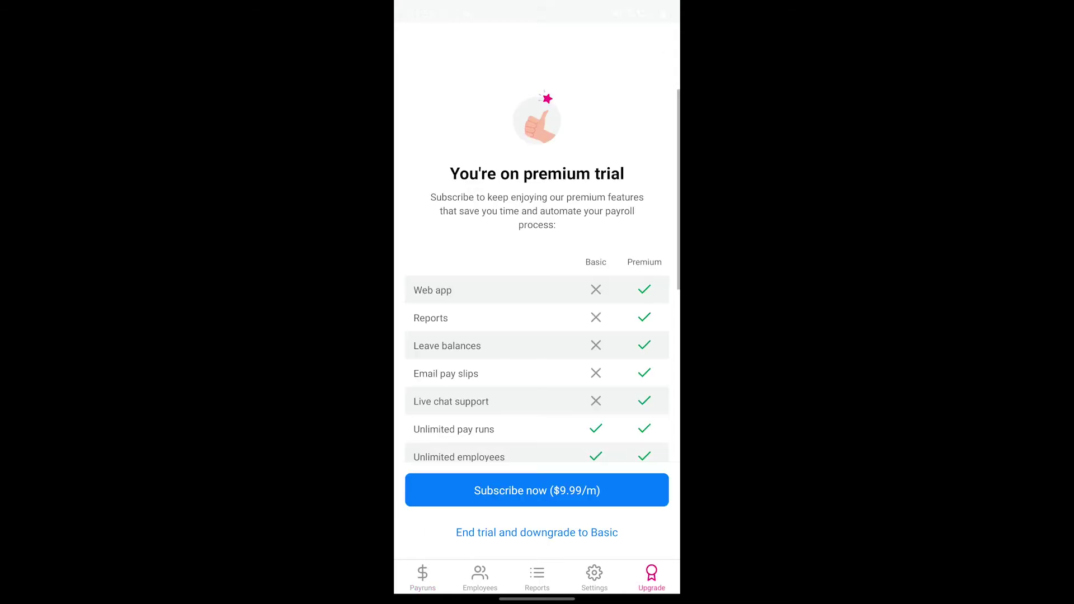
left_click(537, 490)
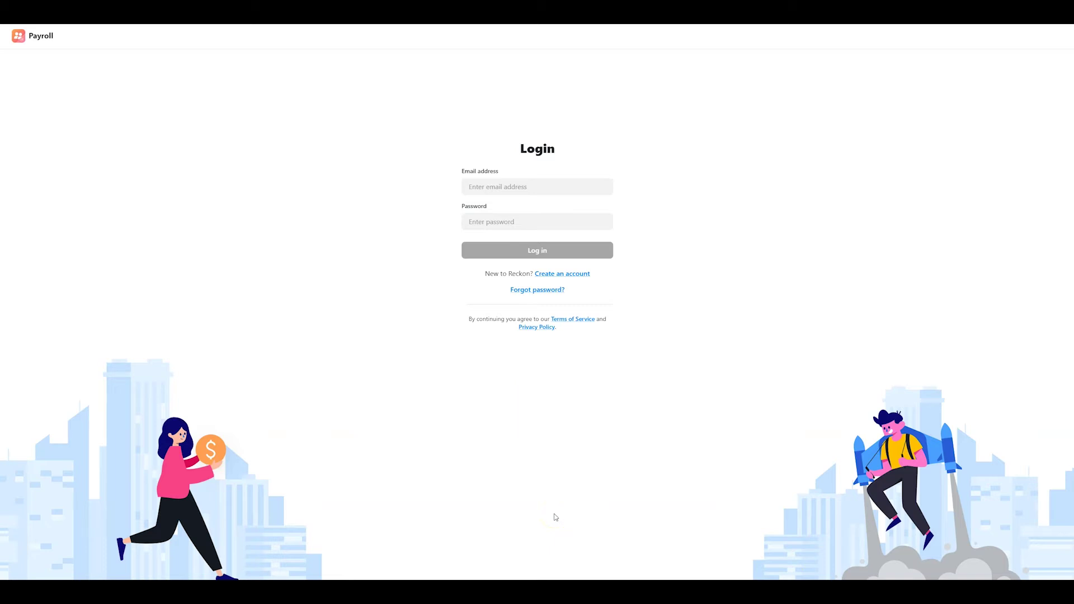
Begin signing in by selecting the login Email address field
left_click(525, 188)
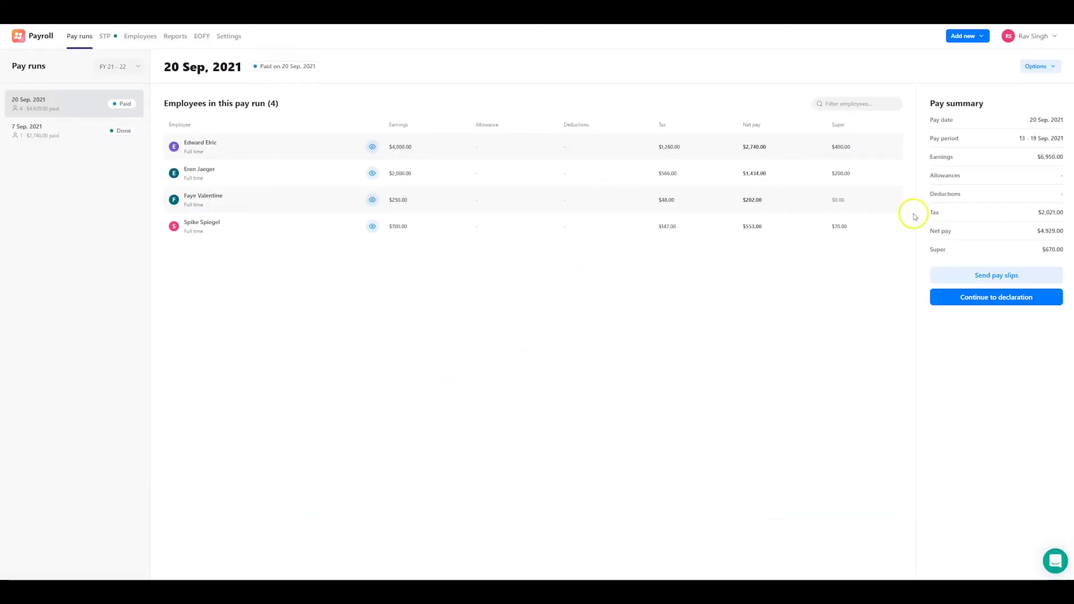
Choose Pay run from the Add new menu
left_click(977, 38)
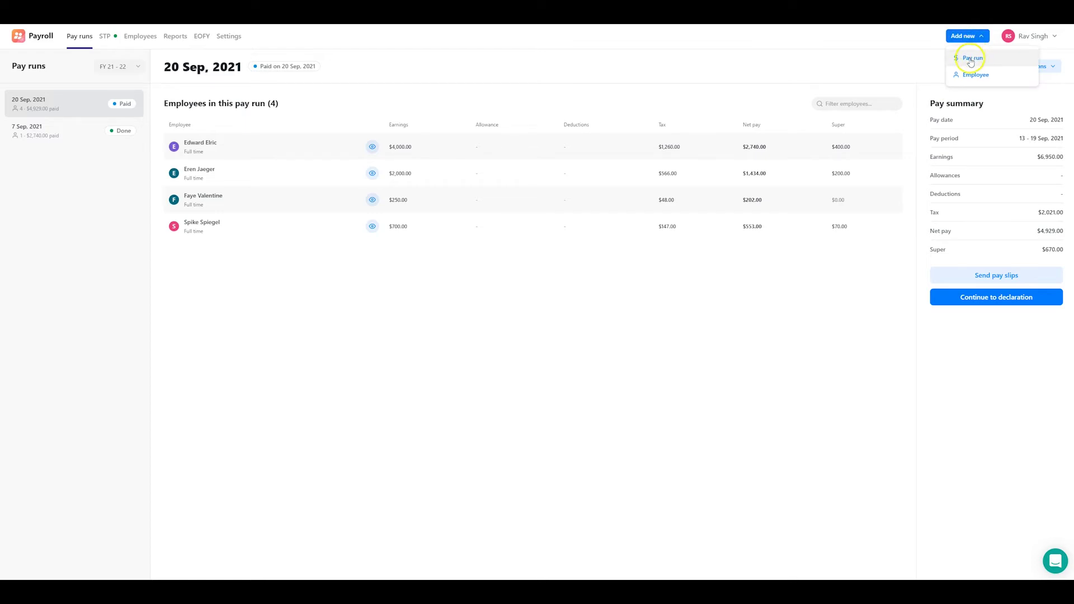
left_click(965, 57)
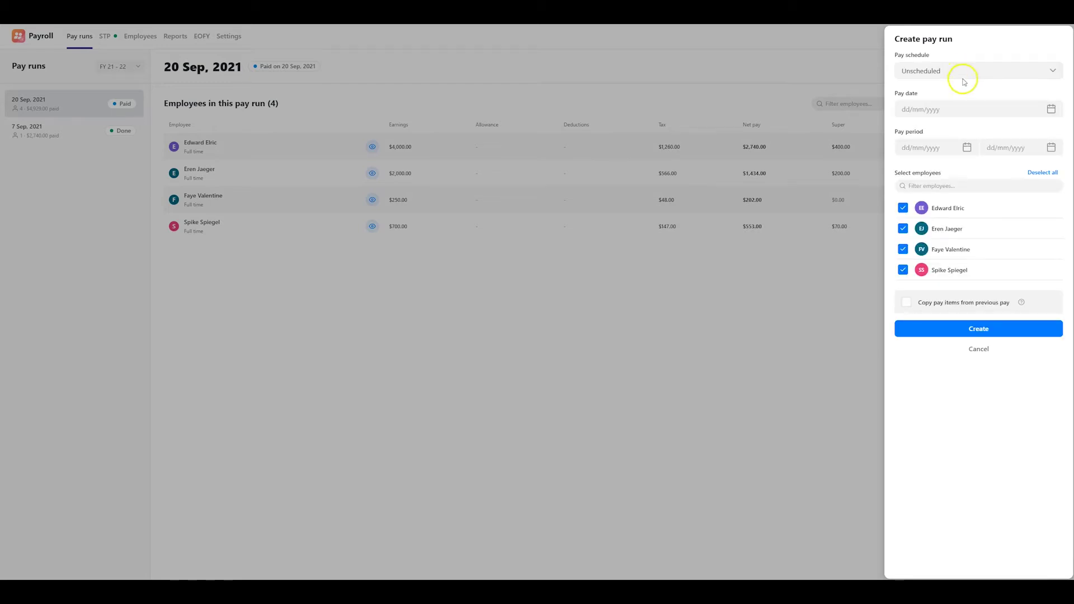
Set the pay date to 20/09/2021 and the pay period to 13–19/09/2021
left_click(1002, 107)
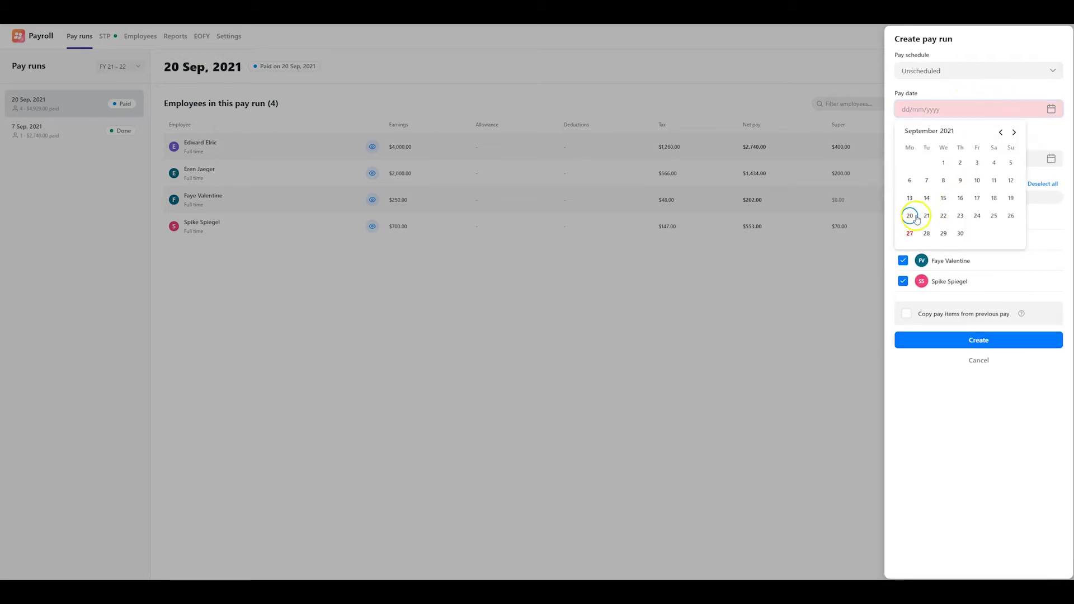
left_click(910, 215)
left_click(953, 149)
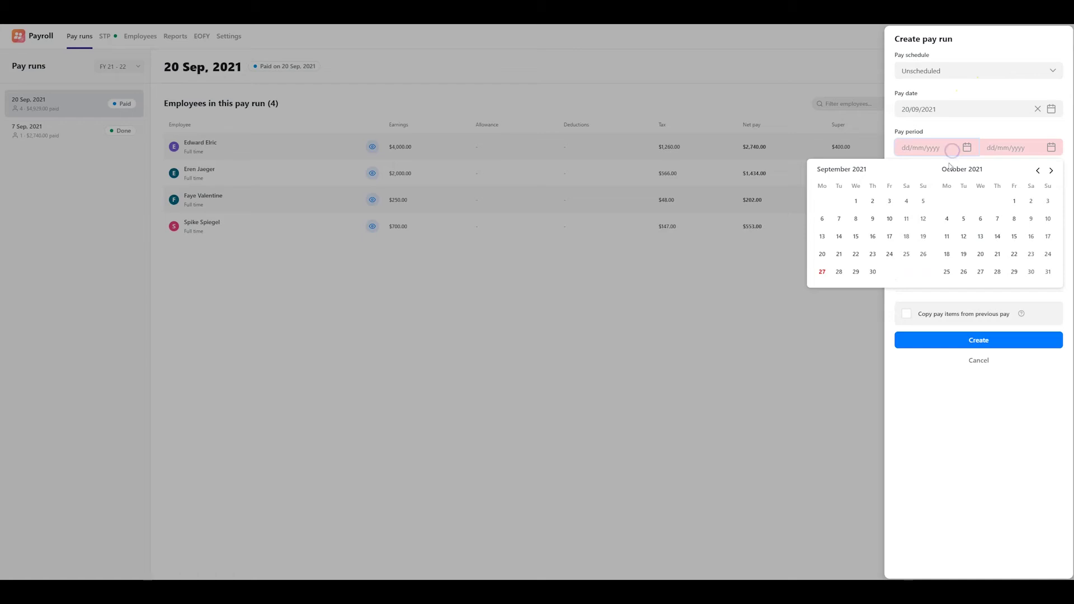
left_click(822, 238)
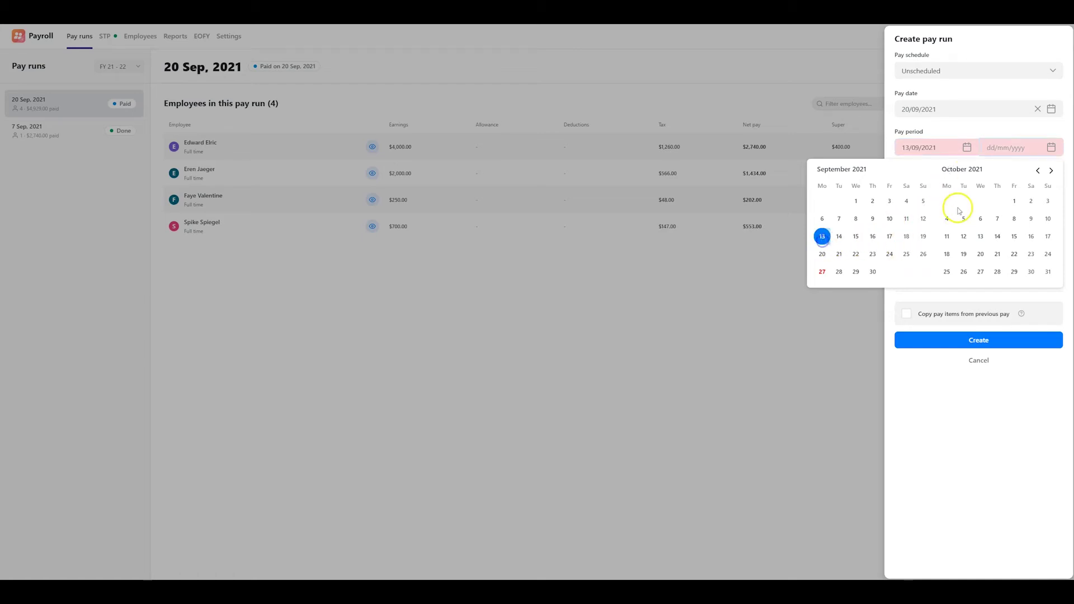
left_click(923, 236)
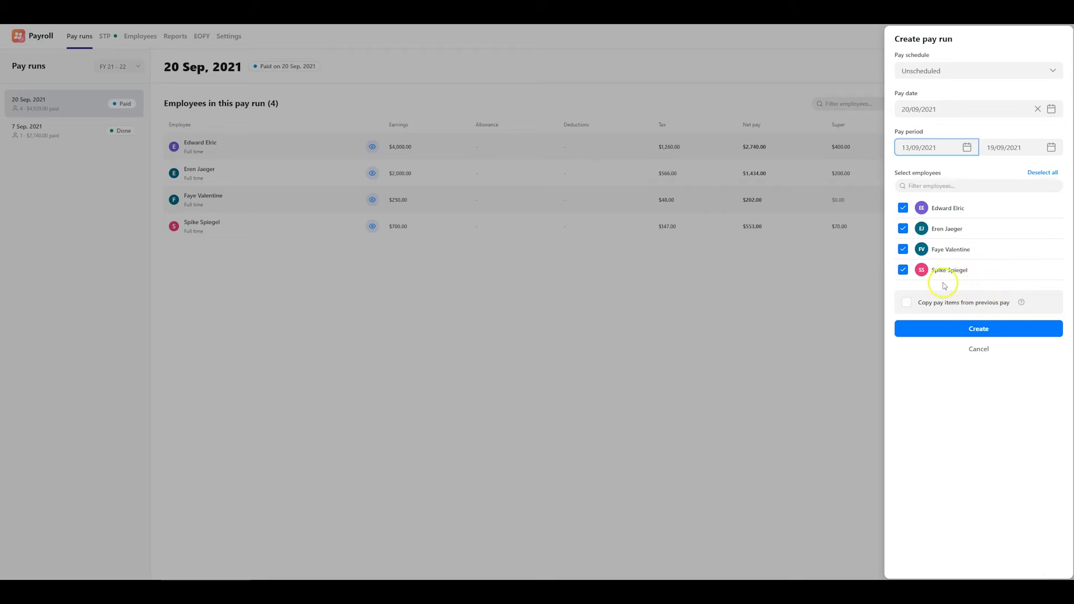
Exclude the second, third and fourth employees so only the first remains
left_click(903, 269)
left_click(903, 250)
left_click(903, 229)
left_click(984, 332)
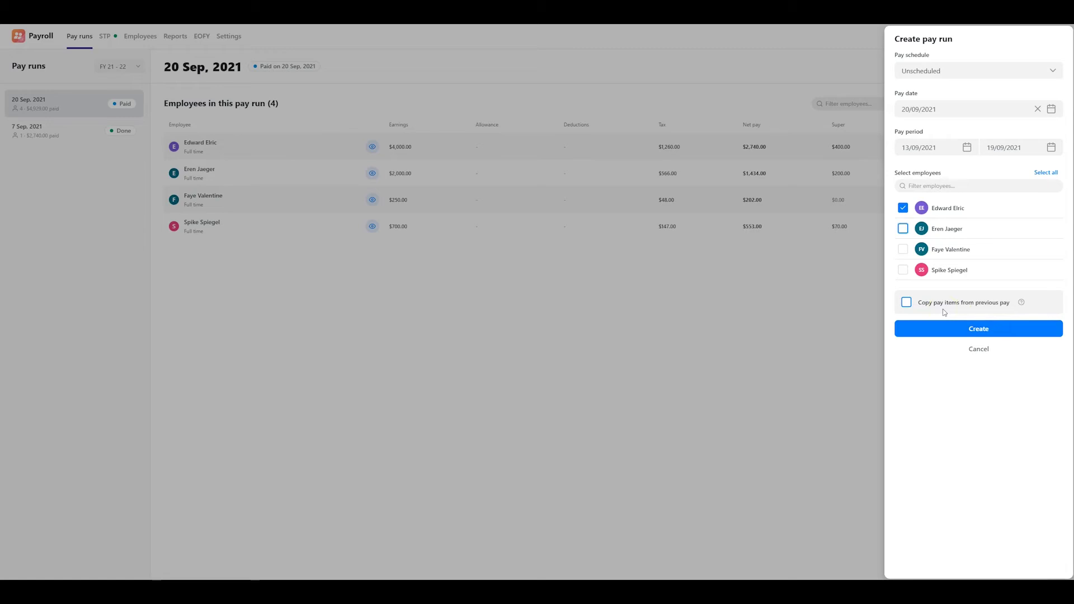
left_click(991, 329)
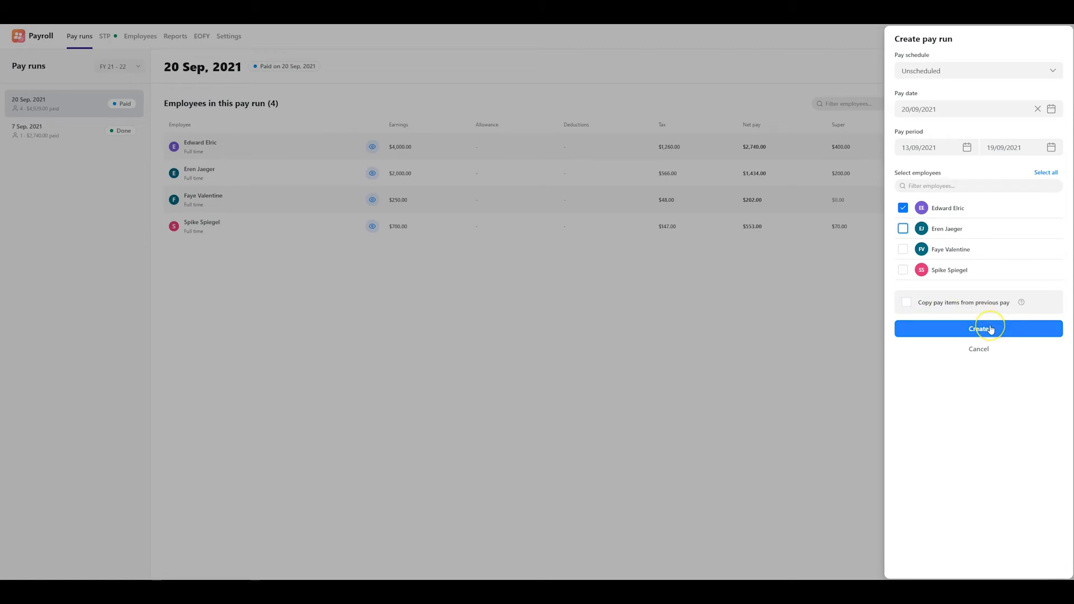
Confirm creation of the 20 Sep 2021 pay run and bring up the employee's pay details
left_click(1004, 330)
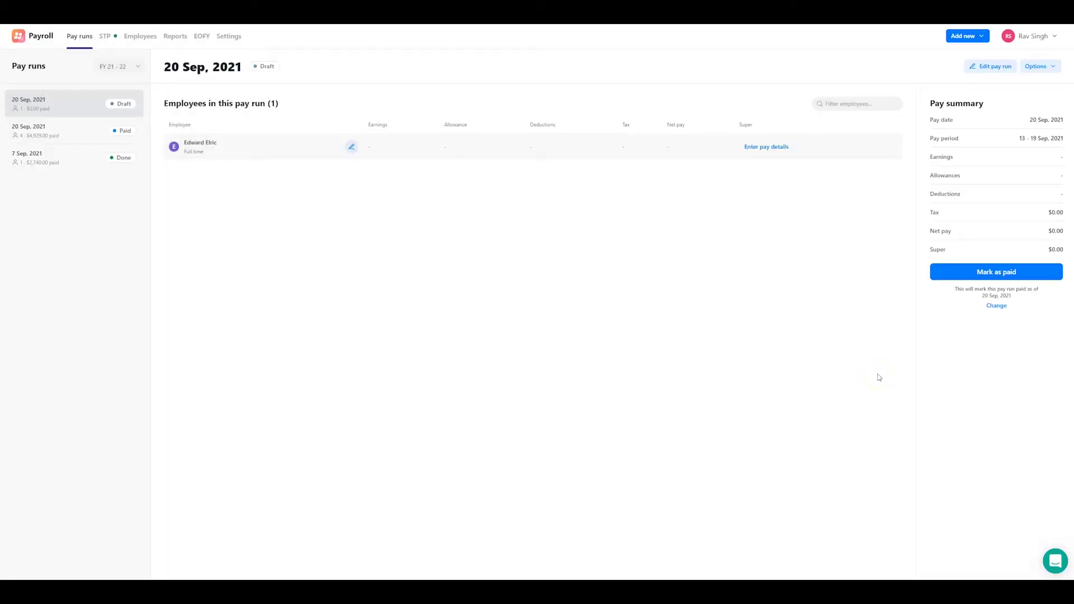
left_click(881, 380)
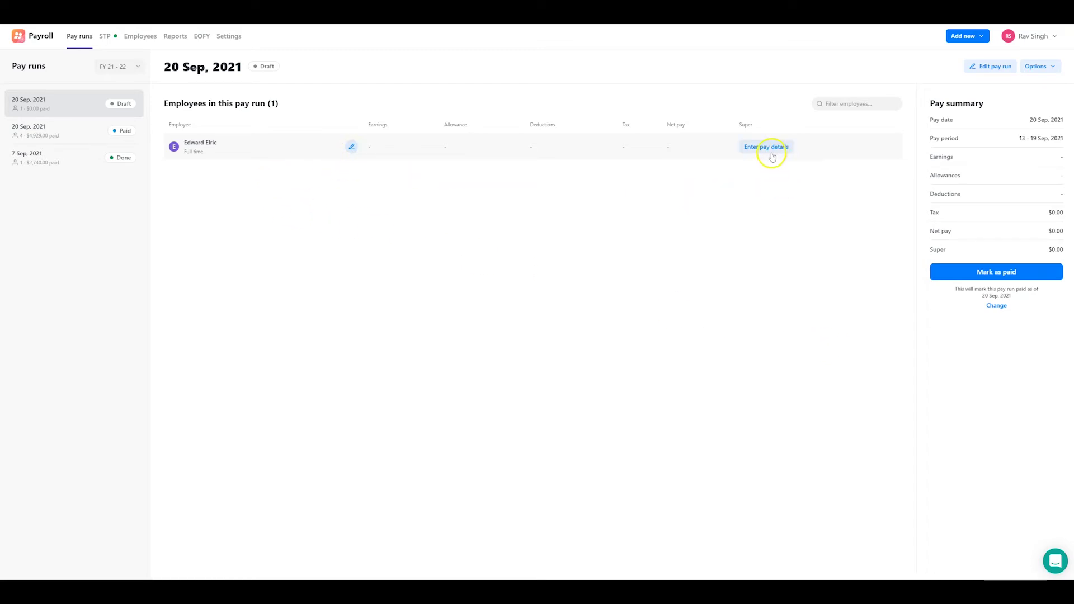
Add an Ordinary earning with base rate 100.00 and 49 hours to the employee's pay
left_click(352, 146)
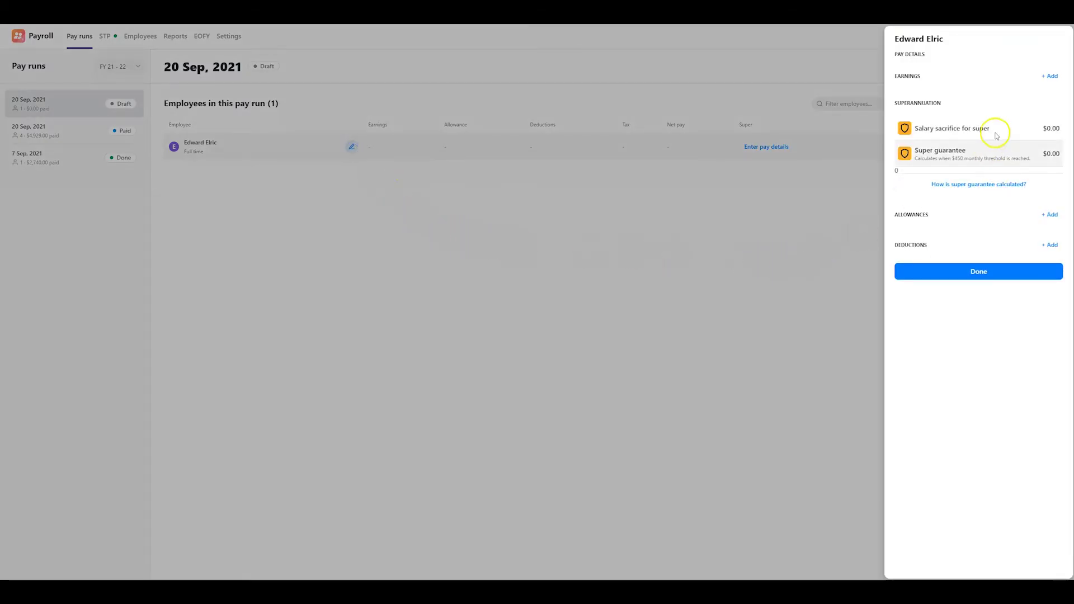
left_click(1051, 76)
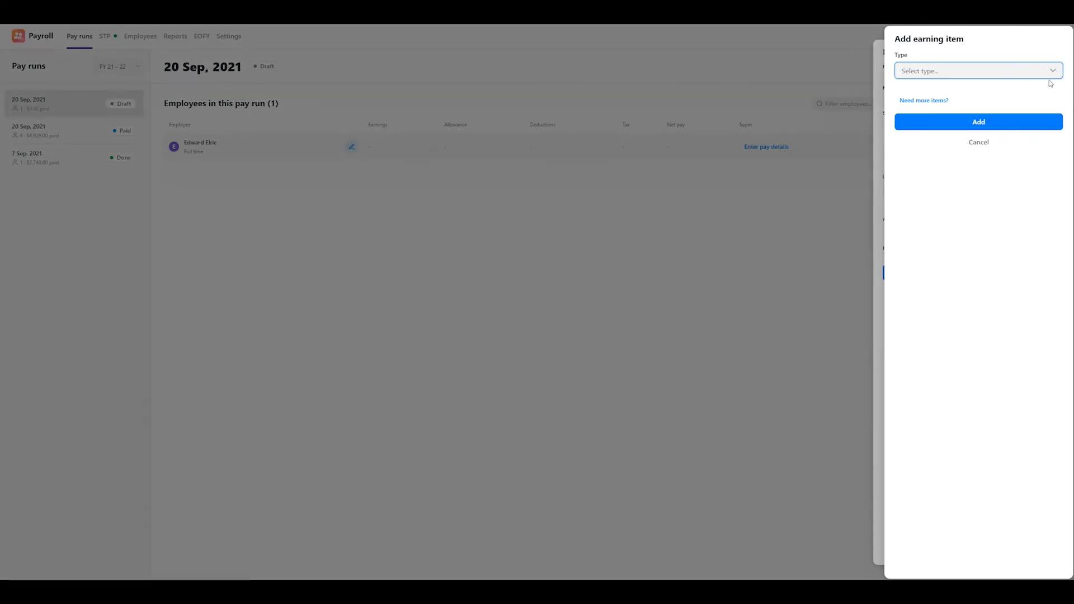
left_click(1051, 74)
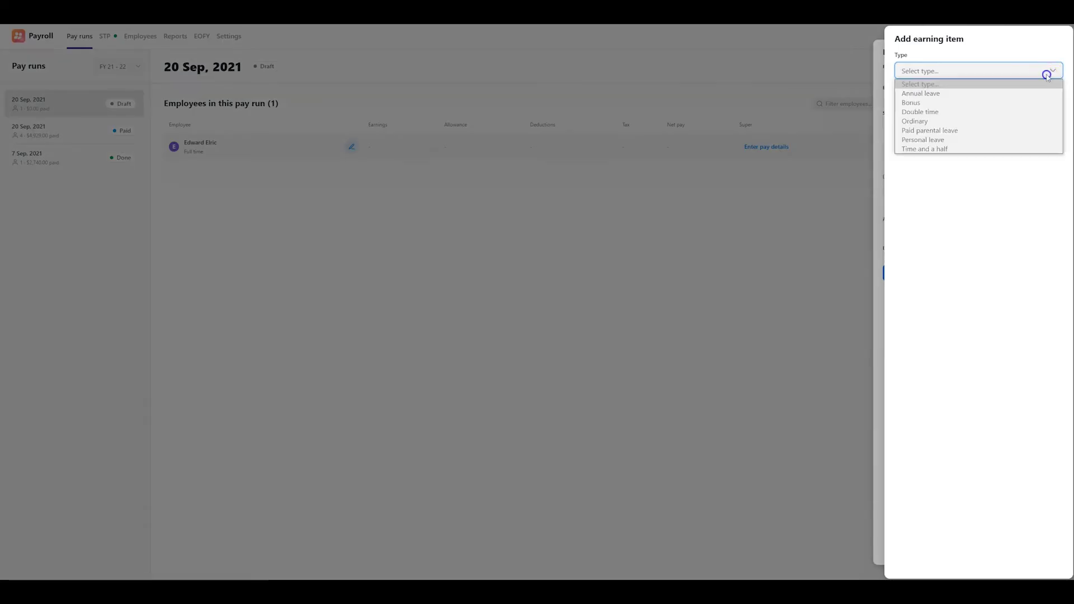
left_click(940, 121)
left_click(939, 135)
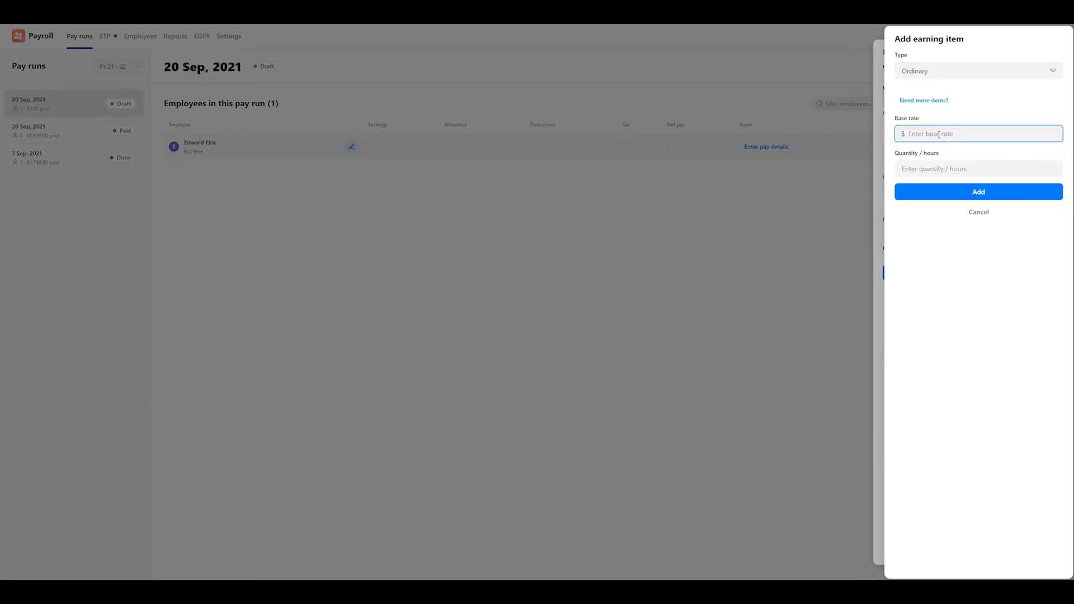
type("100.00")
left_click(931, 163)
type("4")
key("BackSpace")
type("49")
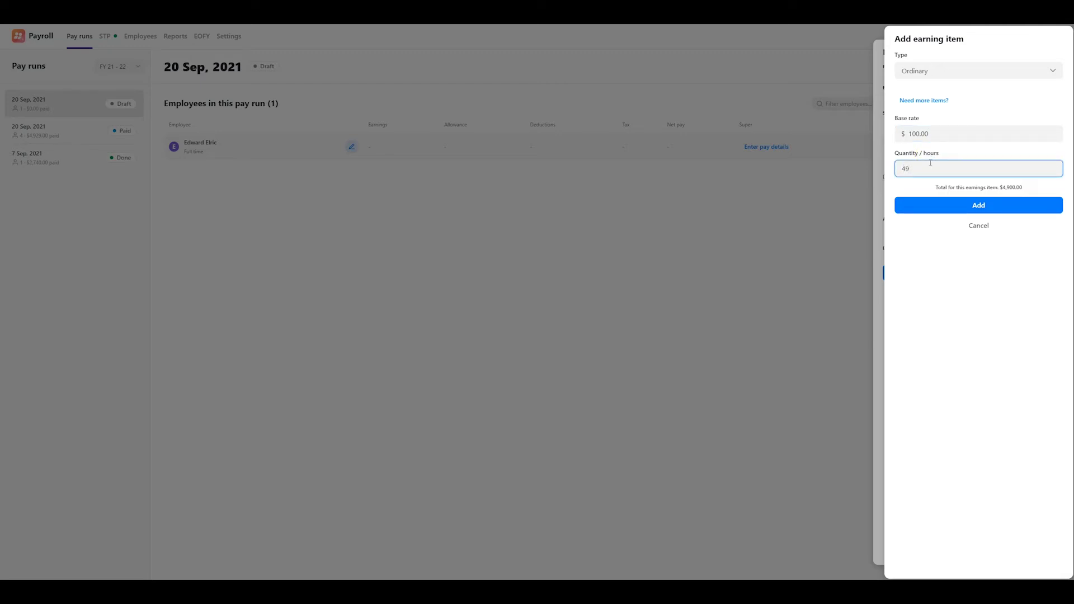
left_click(969, 206)
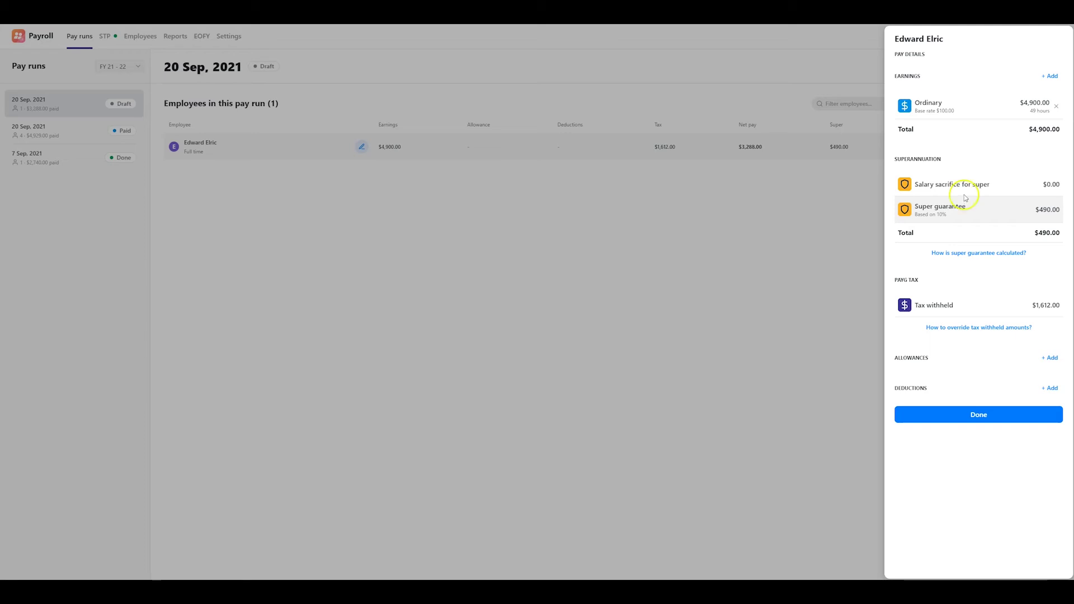
left_click(966, 189)
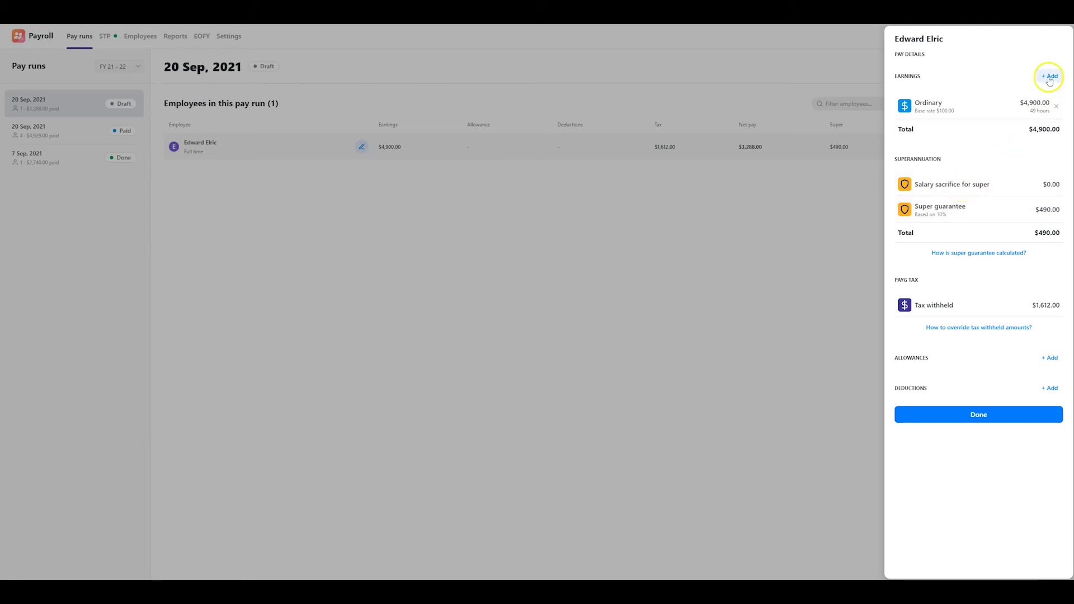
Start another earning item, then abandon it without choosing a type
left_click(1050, 77)
left_click(1053, 71)
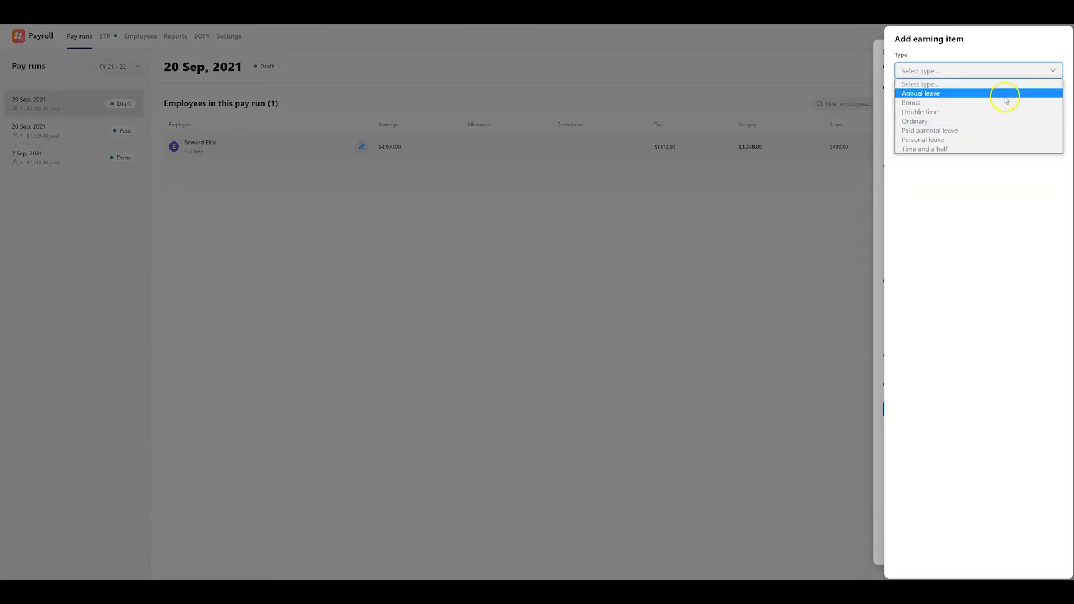
left_click(1004, 210)
left_click(984, 148)
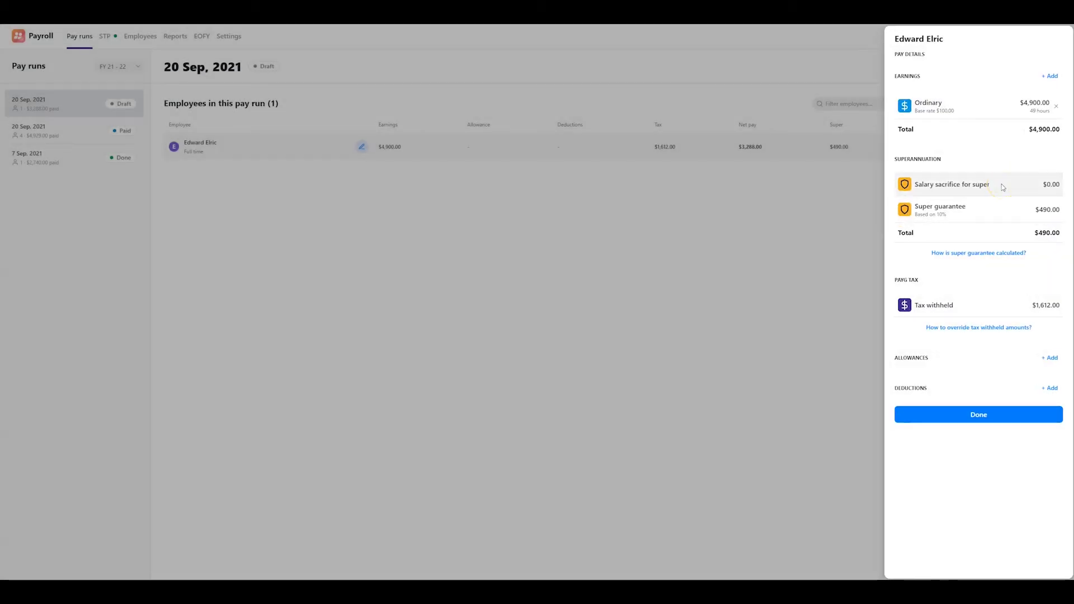
Review the super guarantee rate settings and close them unchanged
left_click(1004, 173)
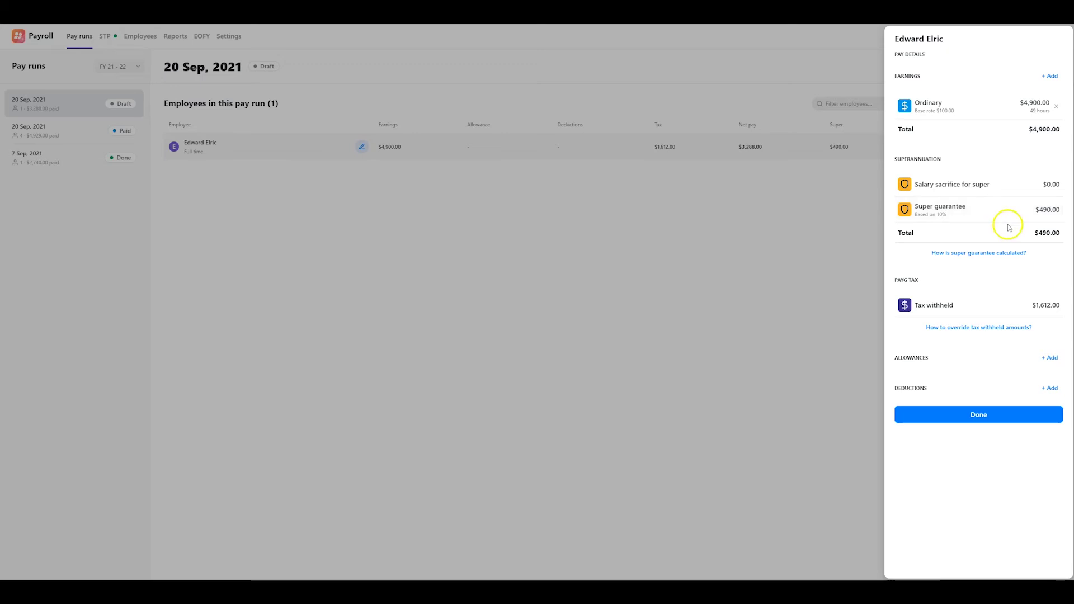
left_click(954, 213)
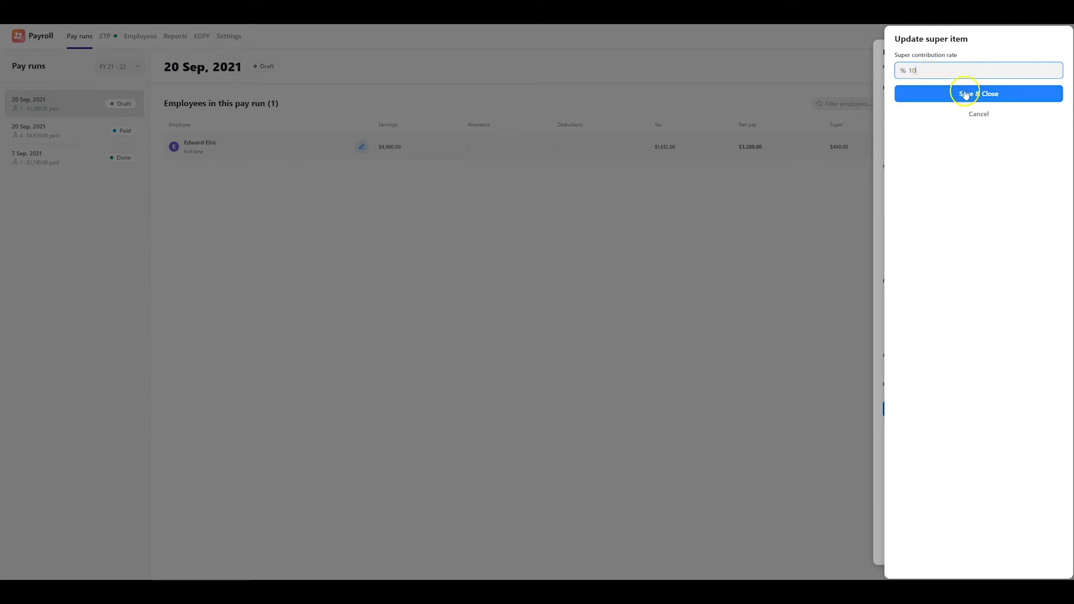
left_click(980, 115)
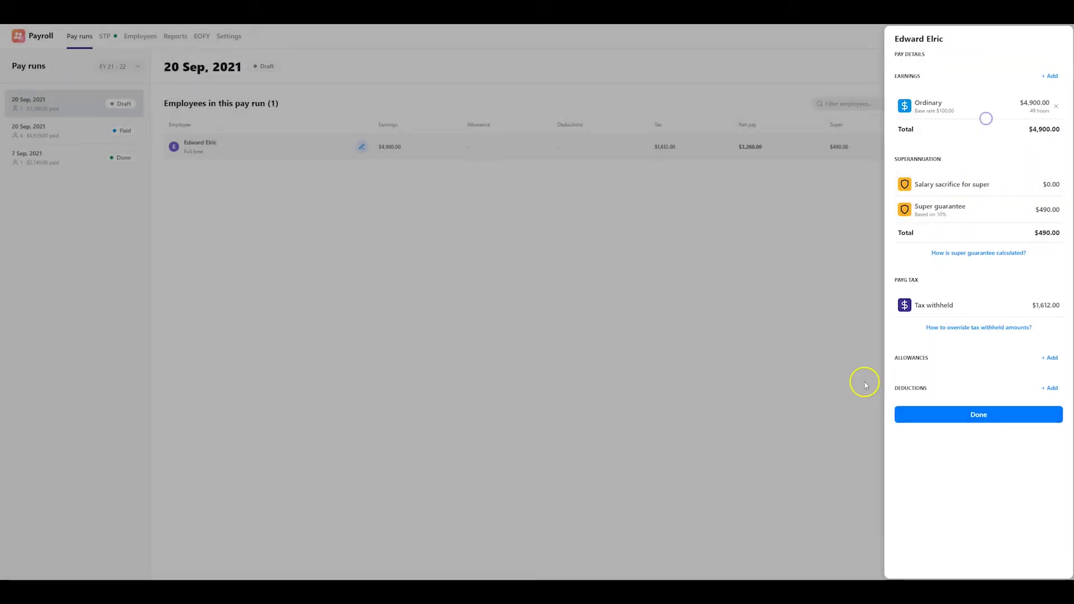
Try saving an empty salary sacrifice amount, then cancel, leaving it at $0.00
left_click(955, 191)
left_click(964, 81)
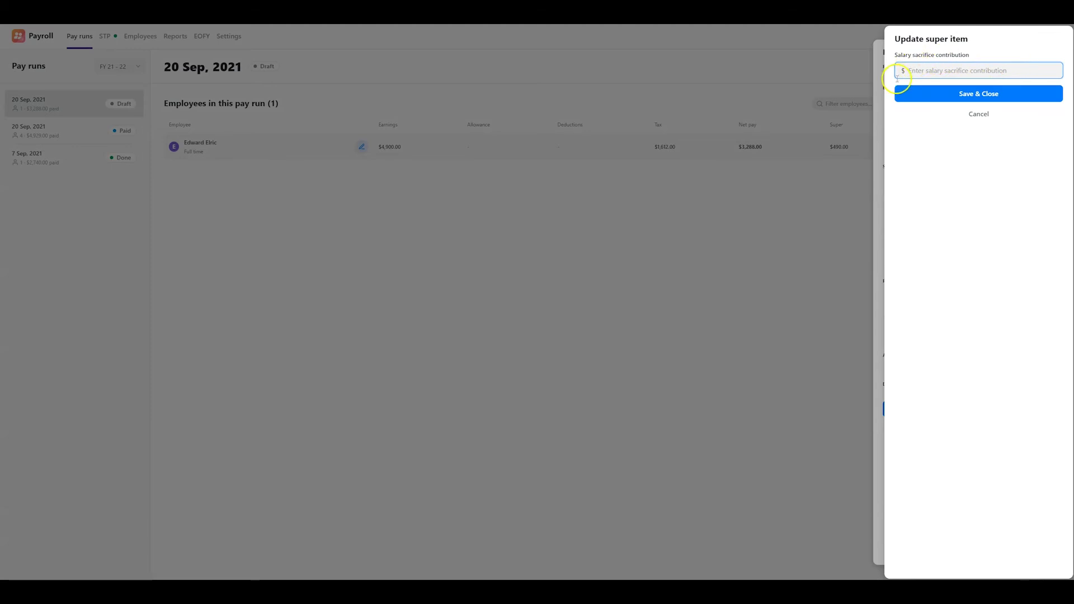
left_click(979, 119)
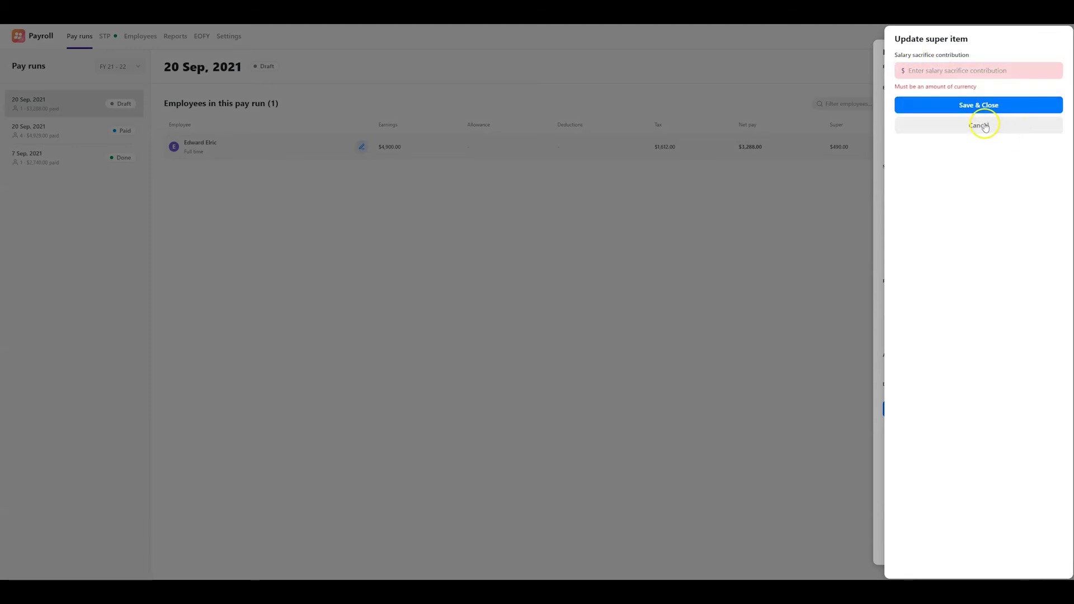
left_click(980, 123)
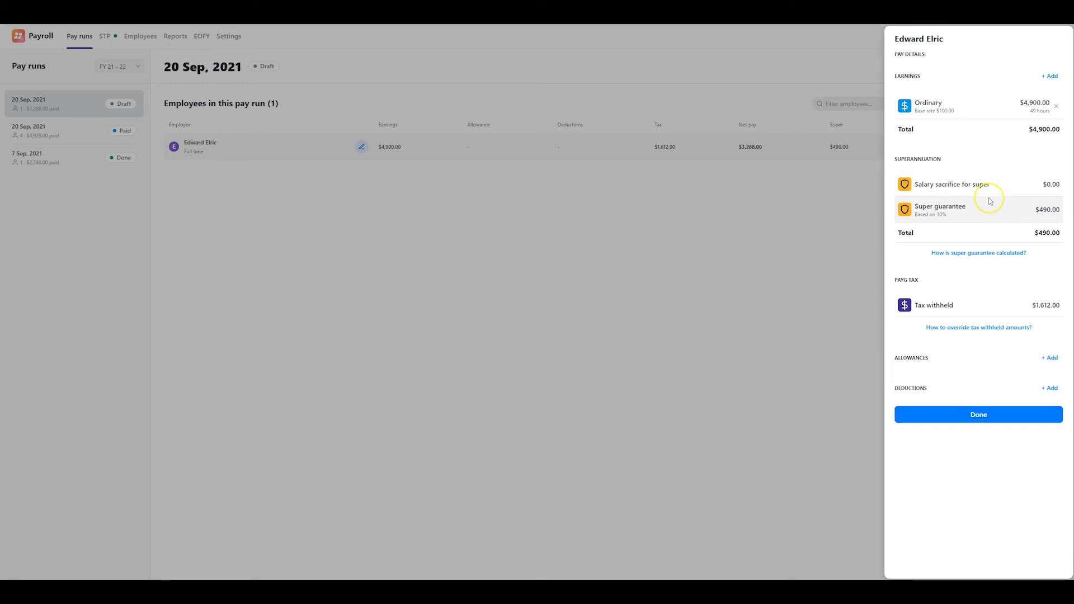
left_click(951, 339)
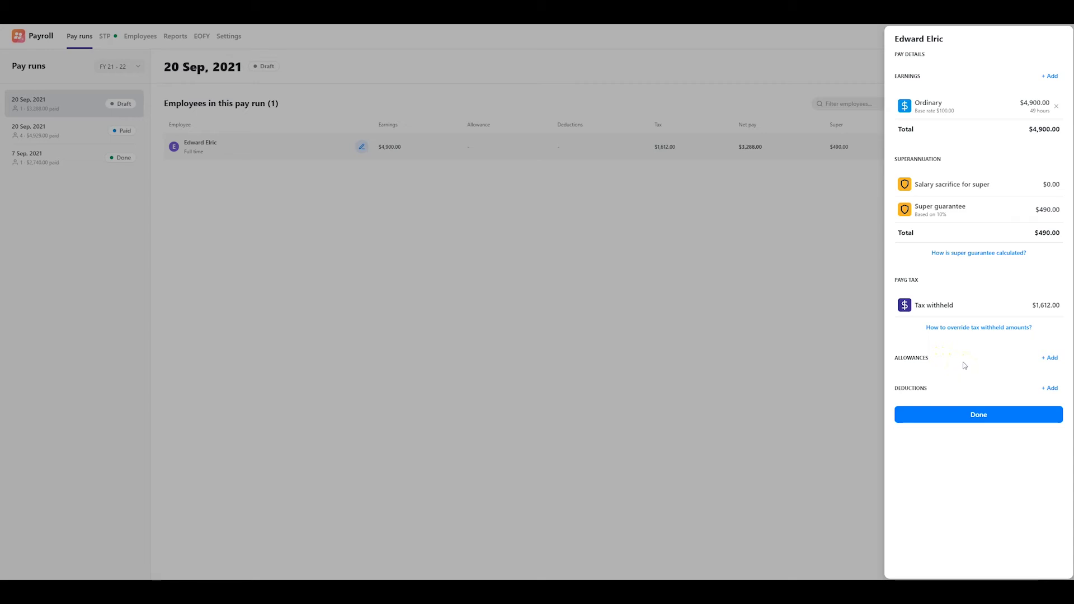
Add a Laundry allowance with amount 10.00 to the employee's pay
left_click(1050, 358)
left_click(1008, 72)
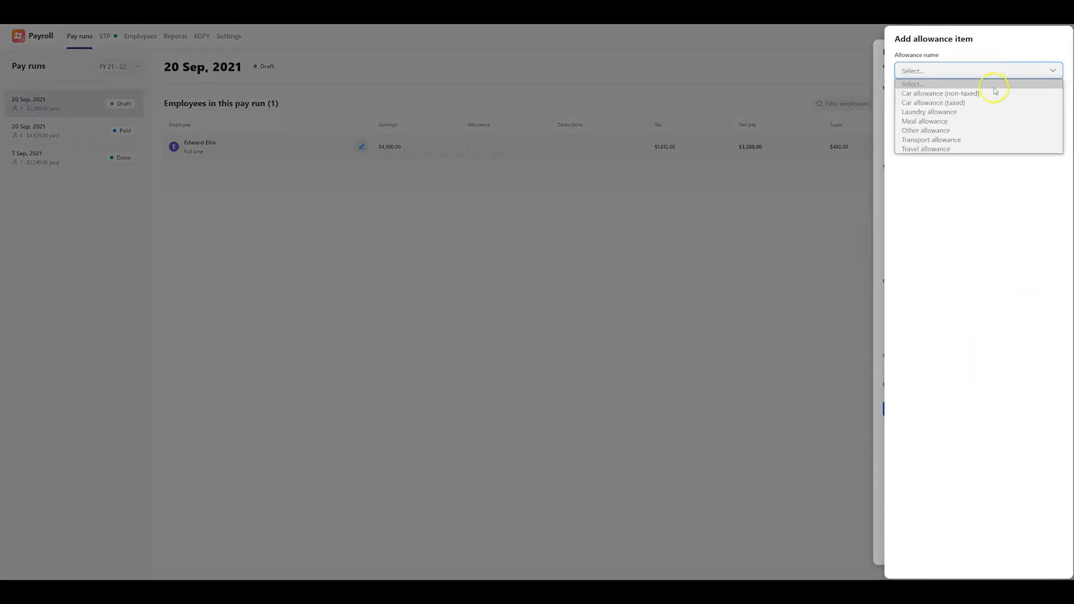
left_click(962, 112)
left_click(948, 138)
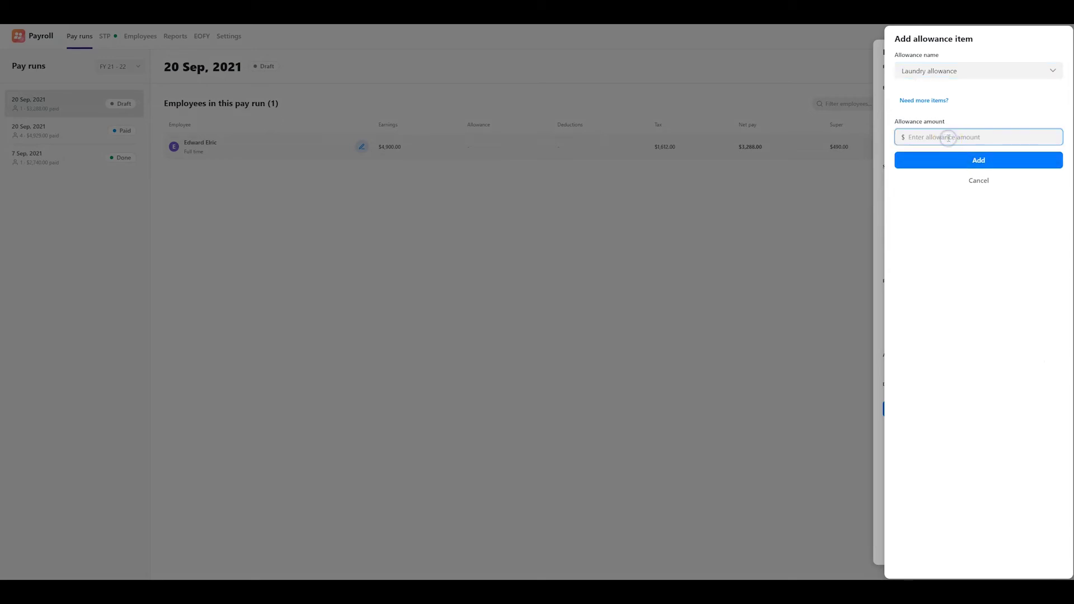
type("10.00")
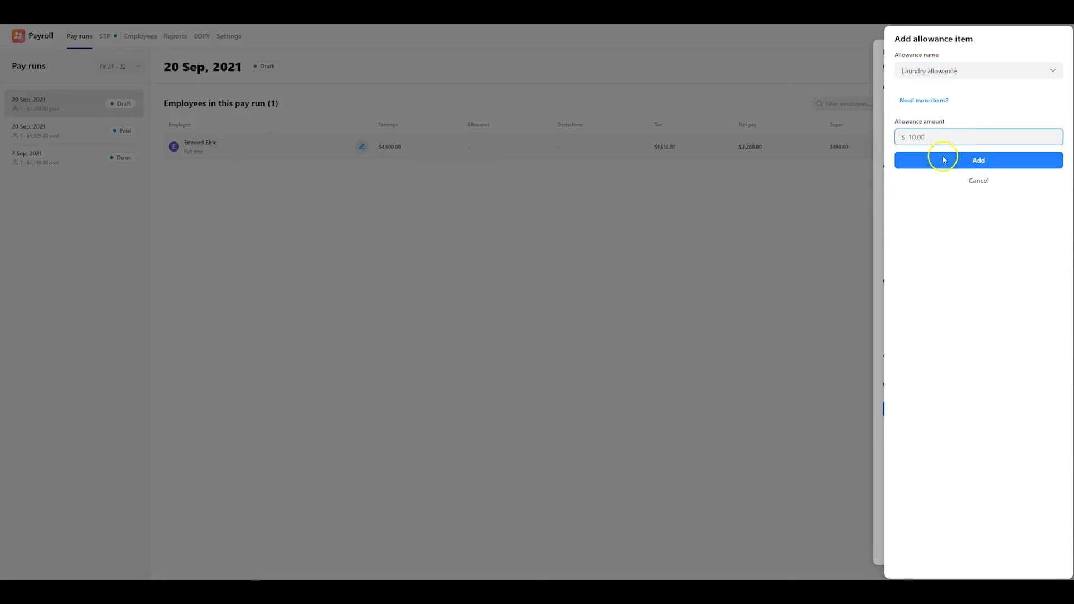
left_click(943, 162)
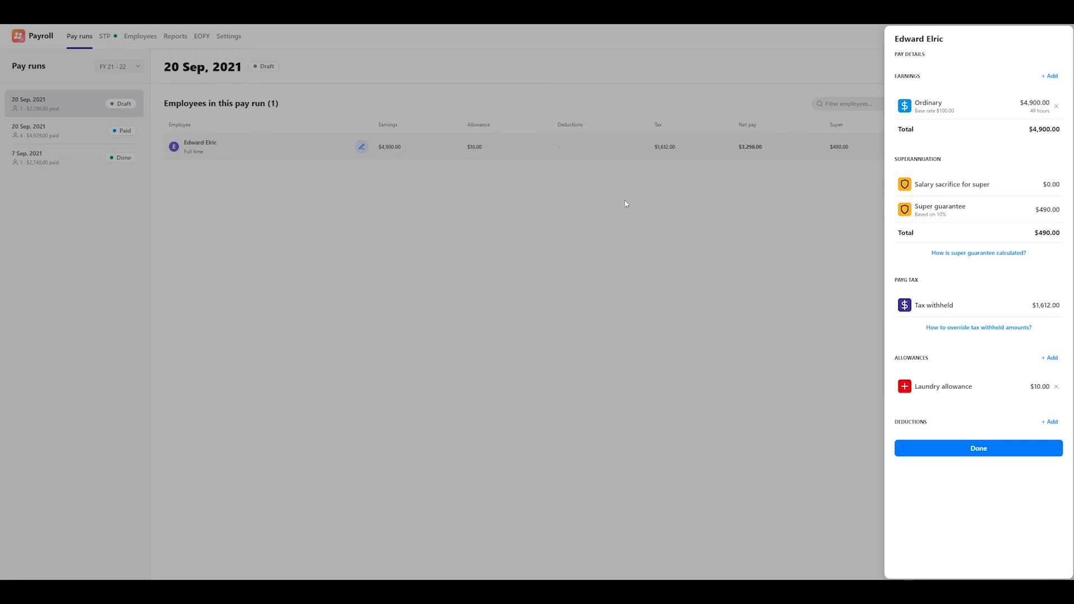
left_click(977, 451)
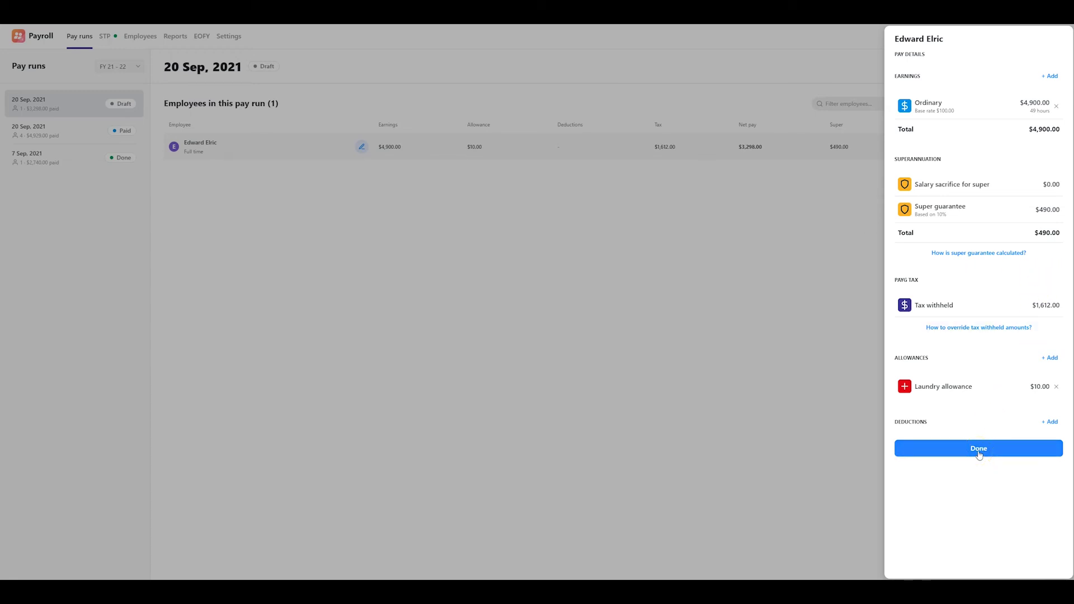
Finish the pay details and mark the pay run paid with net pay $3,298.00
left_click(980, 451)
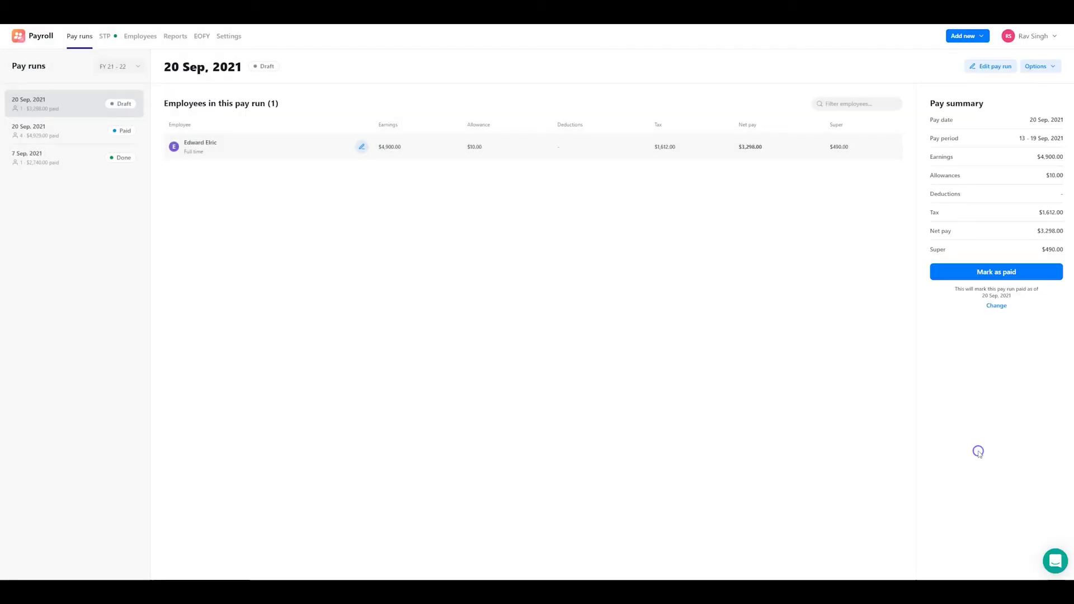
left_click(1032, 277)
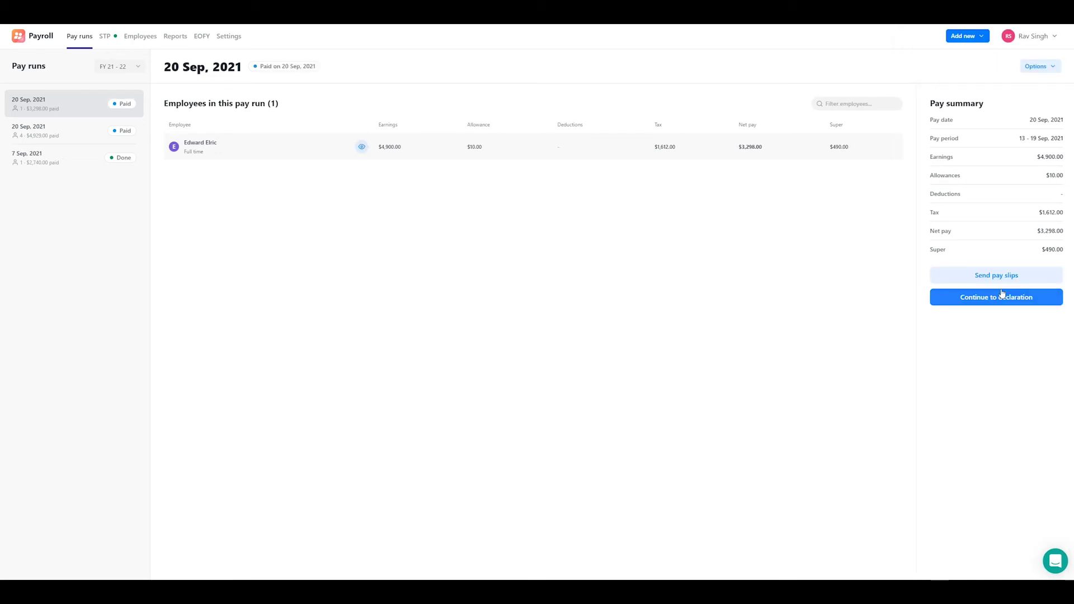
left_click(999, 298)
left_click(1002, 348)
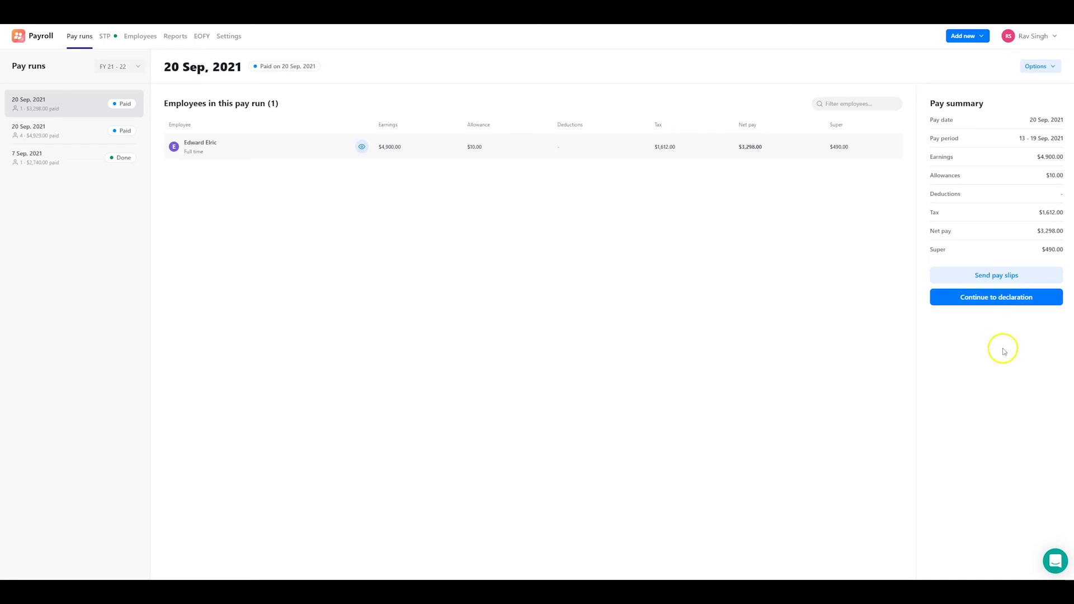
left_click(1030, 304)
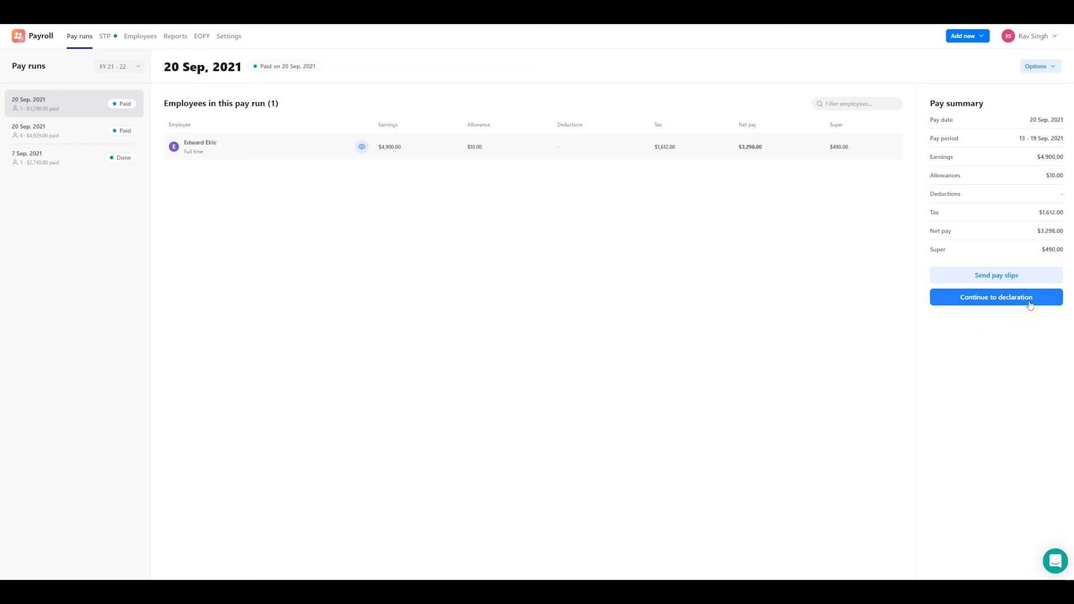
Sign the STP declaration with the declarer's name and agree to the statement
left_click(1030, 304)
left_click(950, 373)
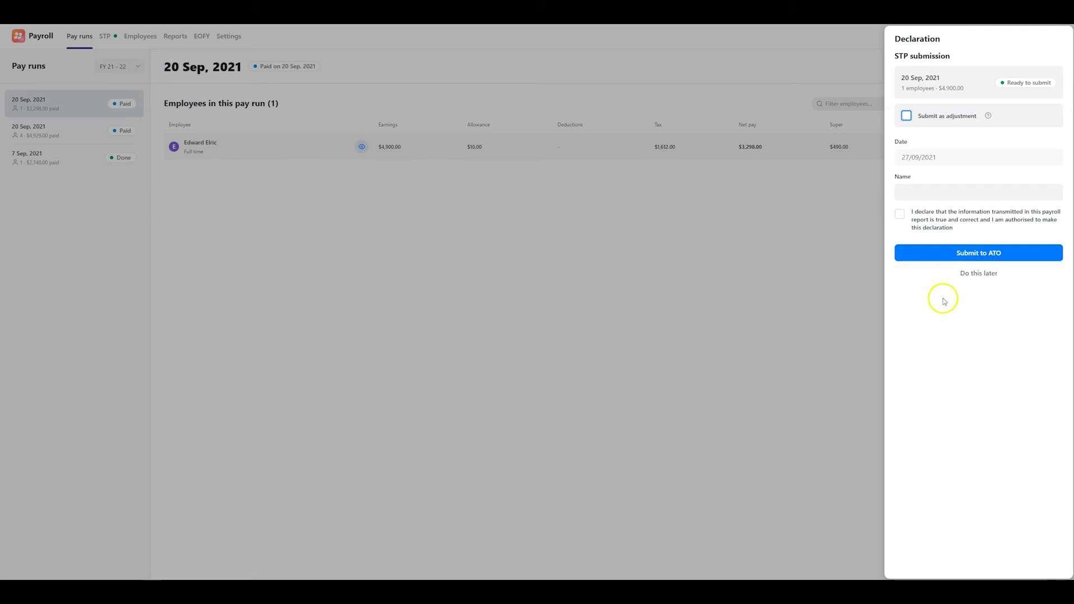
left_click(946, 192)
type("John Smith")
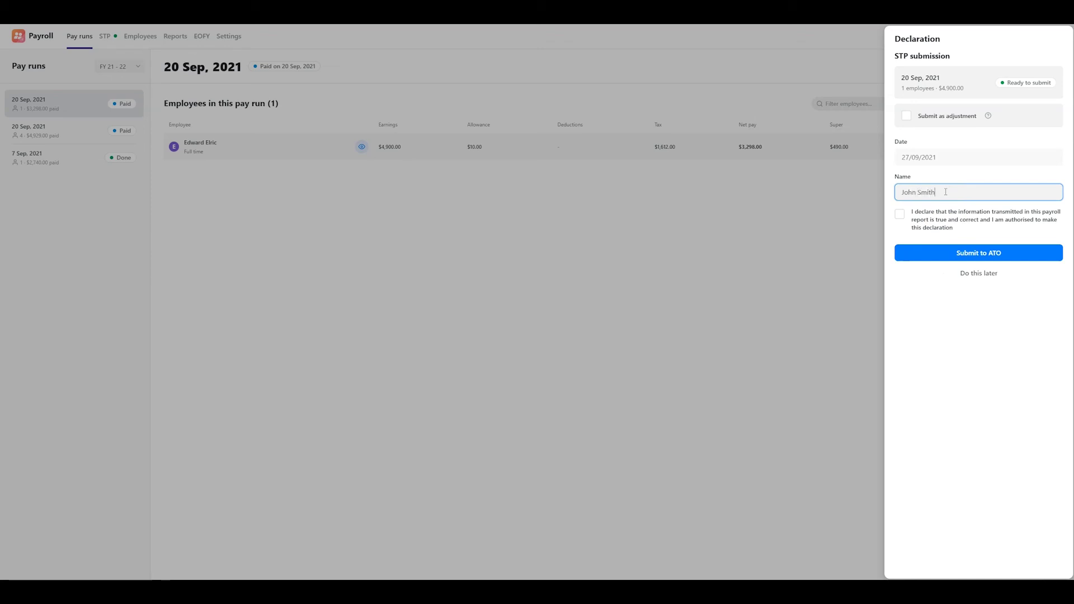
left_click(900, 215)
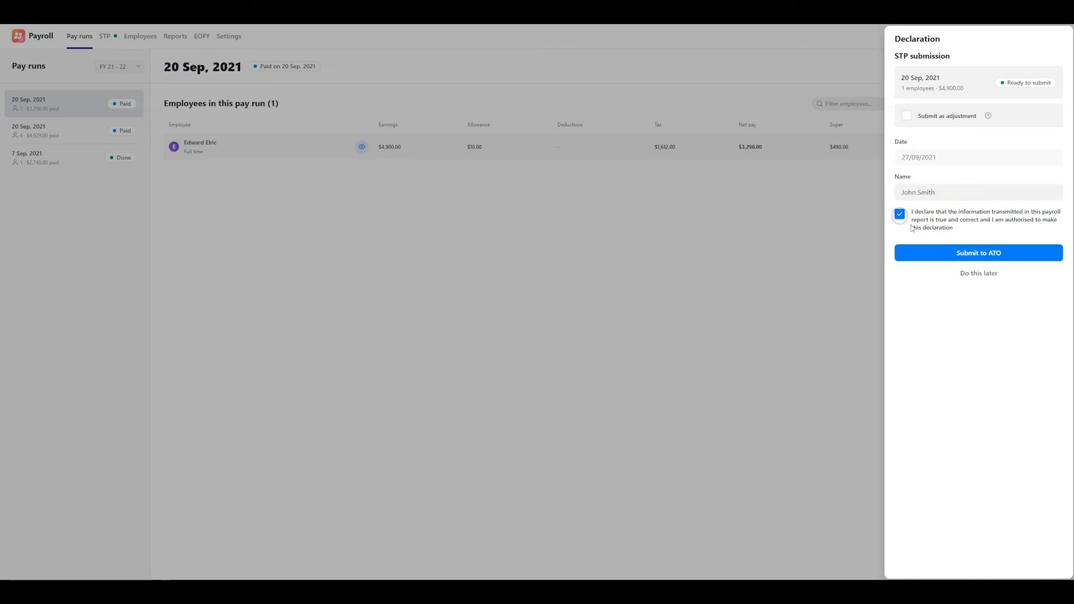
Submit the 20 Sep 2021 pay run to the ATO and acknowledge the confirmation
left_click(971, 255)
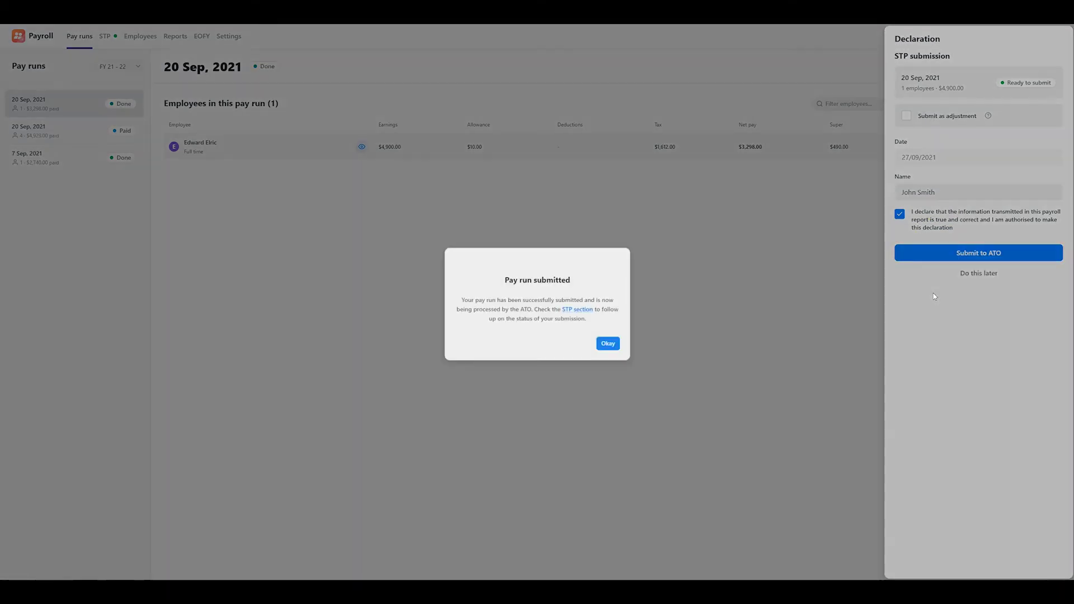
left_click(932, 294)
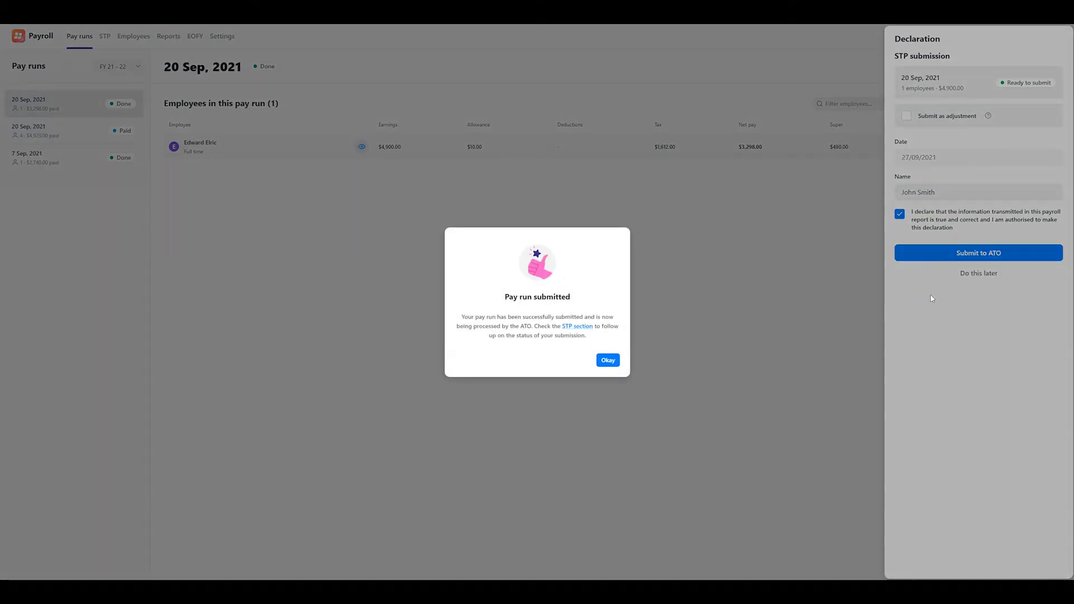
left_click(931, 292)
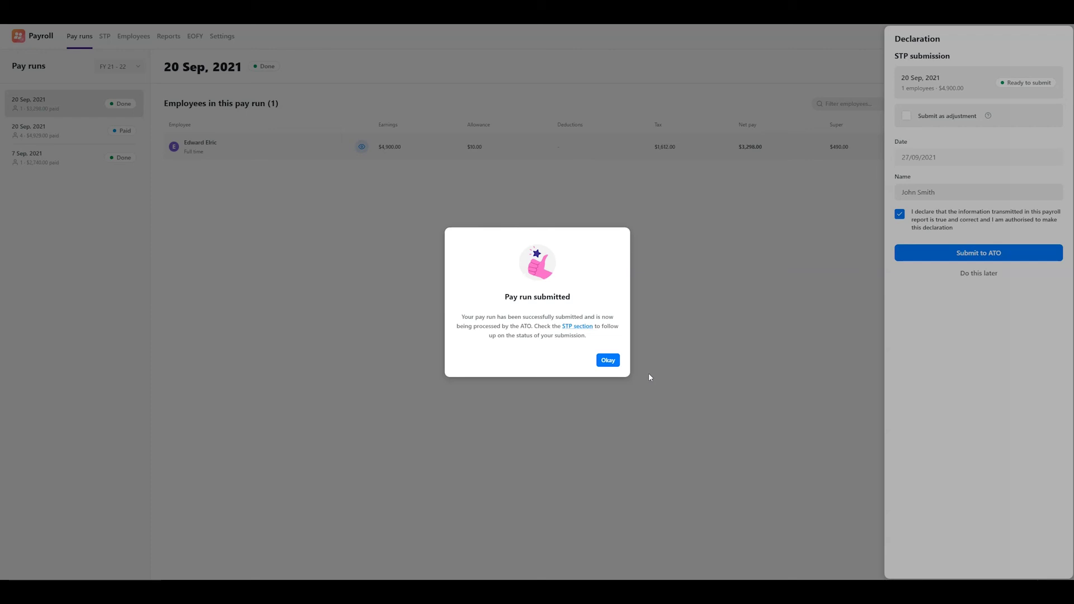
left_click(614, 363)
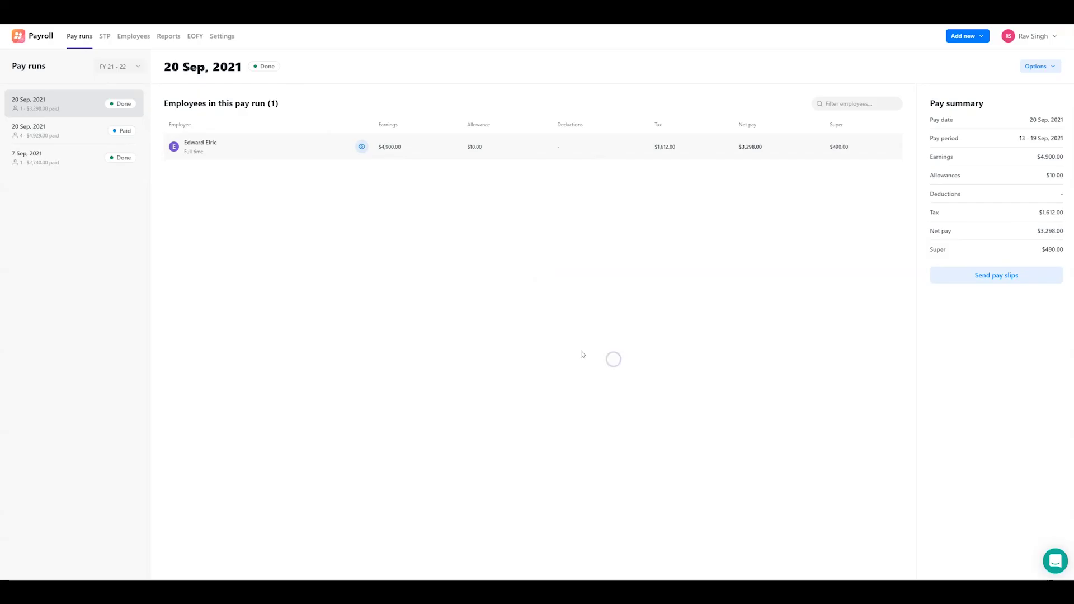
left_click(103, 40)
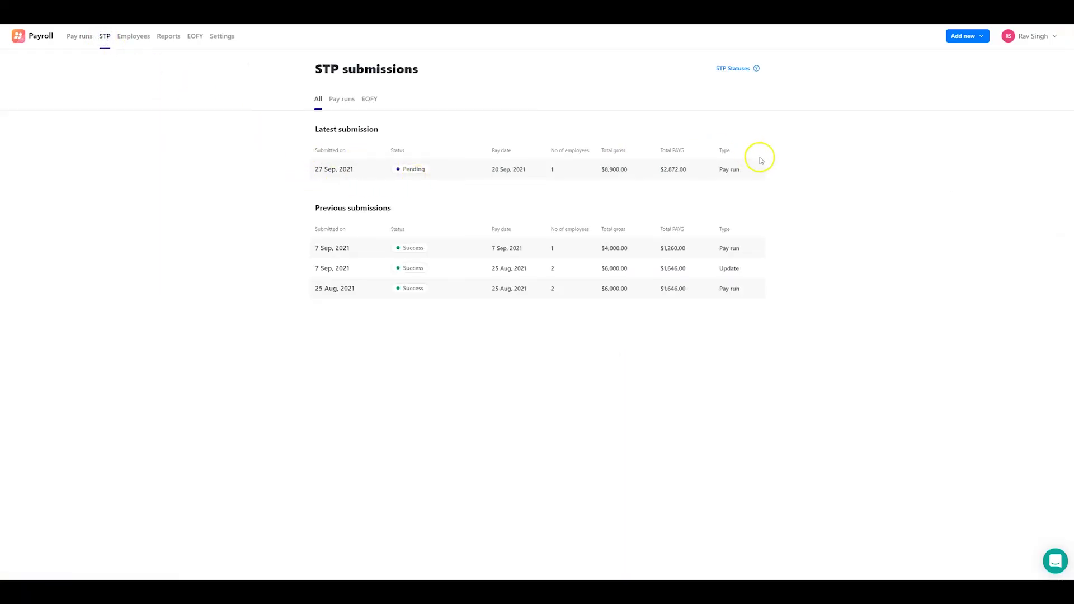
left_click(417, 184)
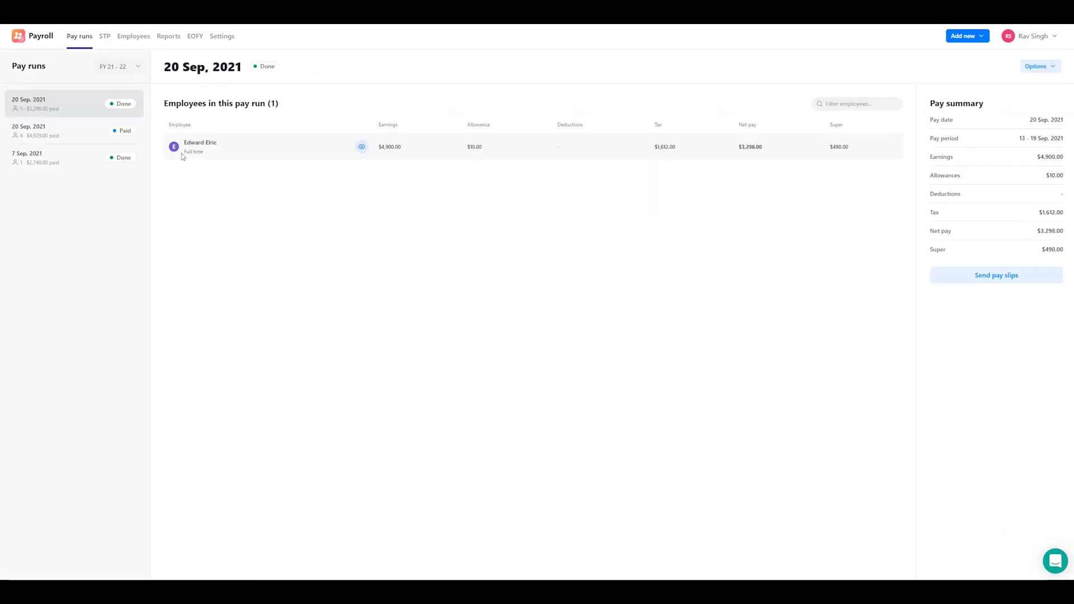
left_click(84, 106)
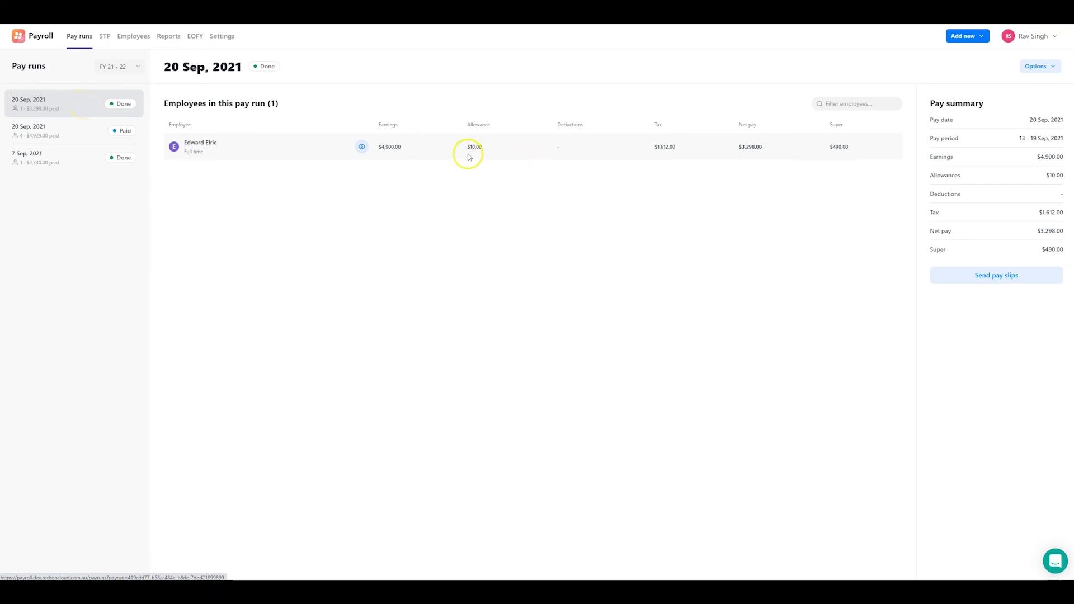
Send the 20 Sep 2021 pay slip to the pay run's single employee
left_click(1018, 280)
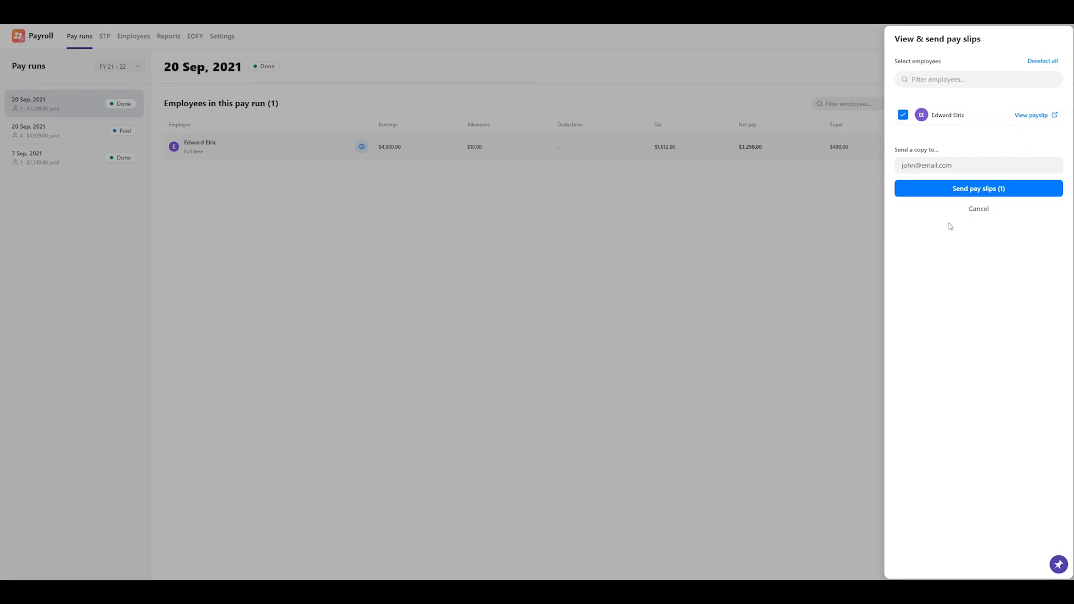
left_click(1031, 193)
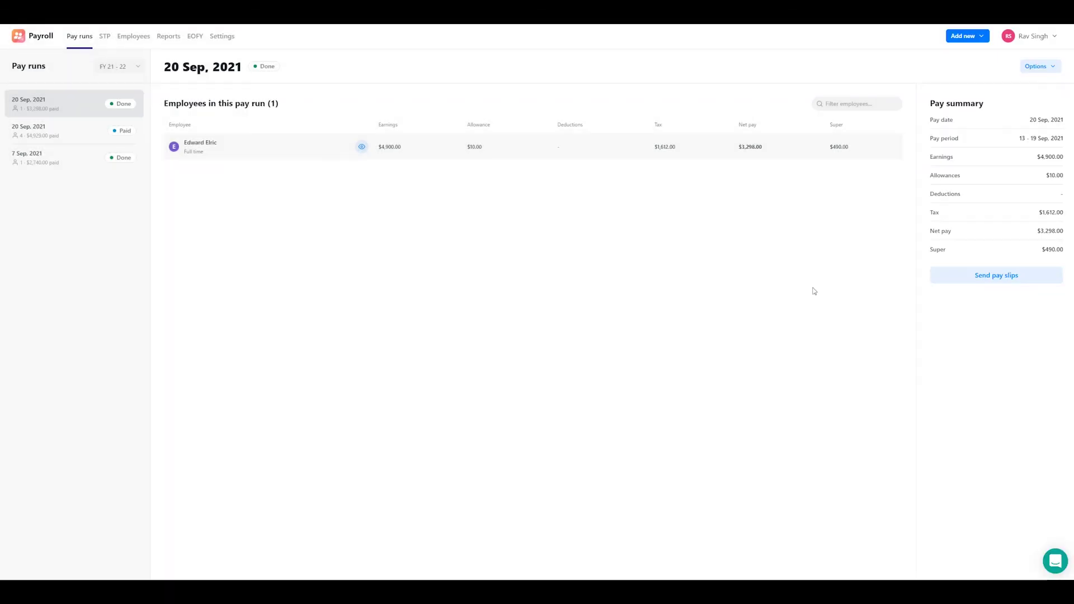
left_click(730, 354)
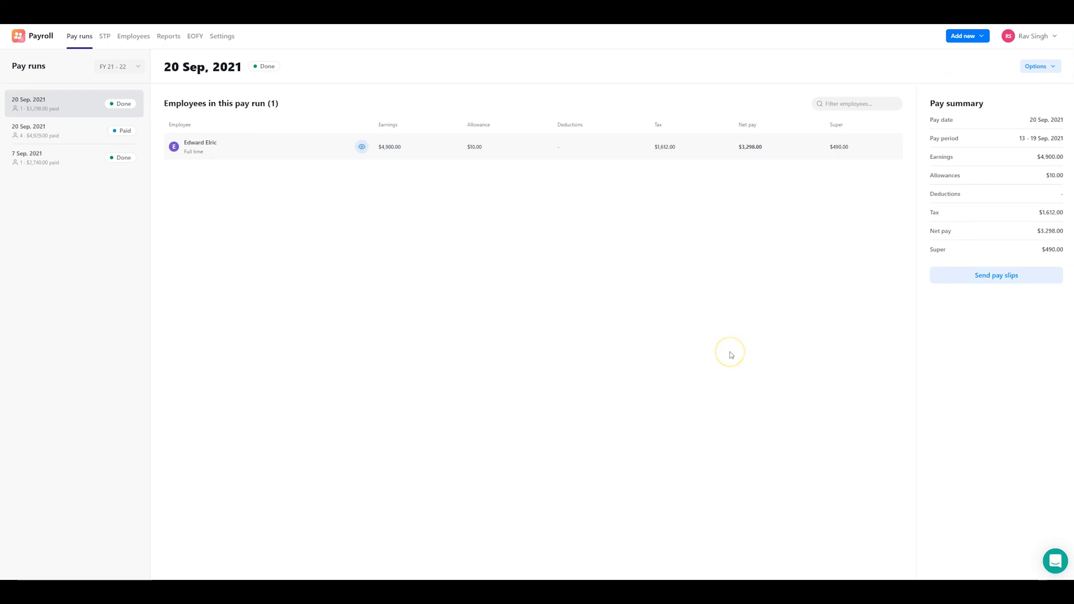